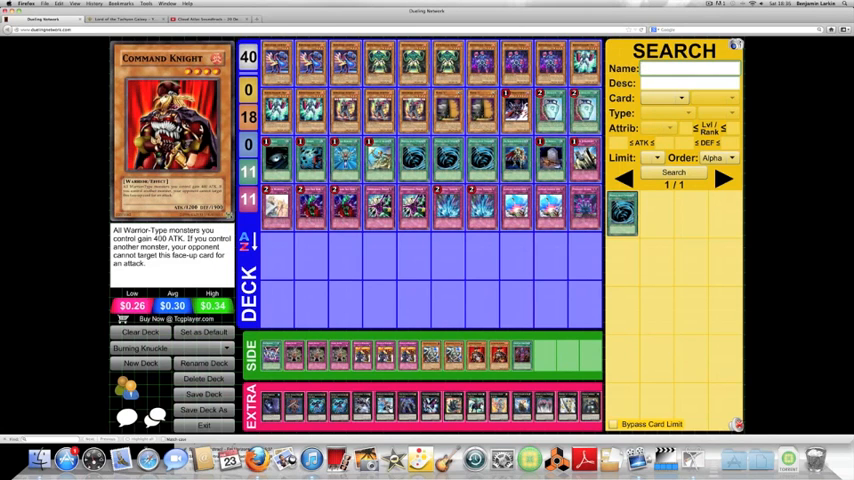
type("valkurian")
- Search 'valkyrian' and add the Valkyrian Knight result to the side deck
key("Return")
type("valkyrian")
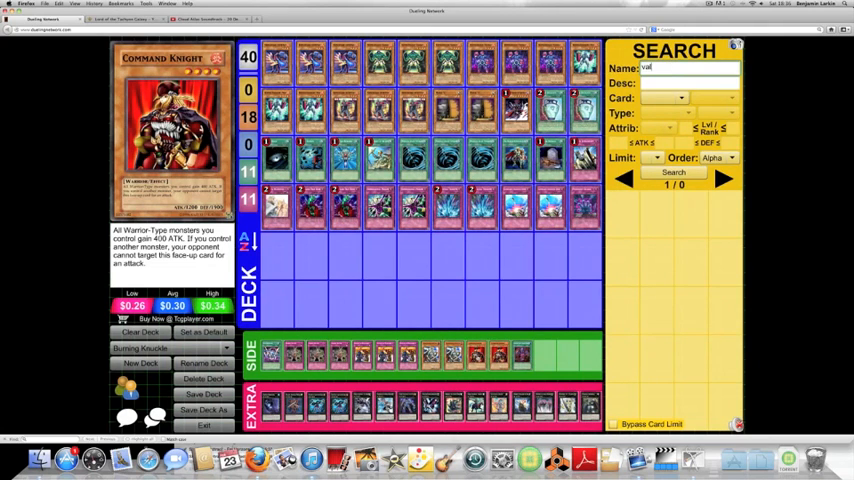
key("Return")
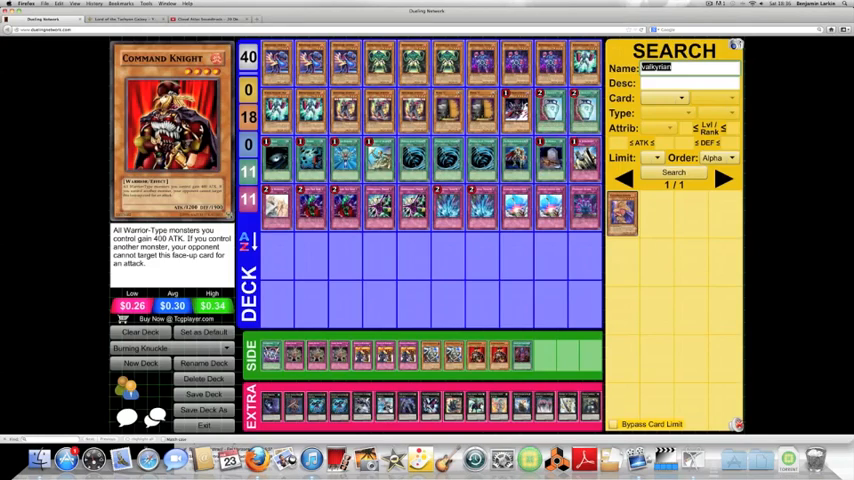
left_click(622, 210)
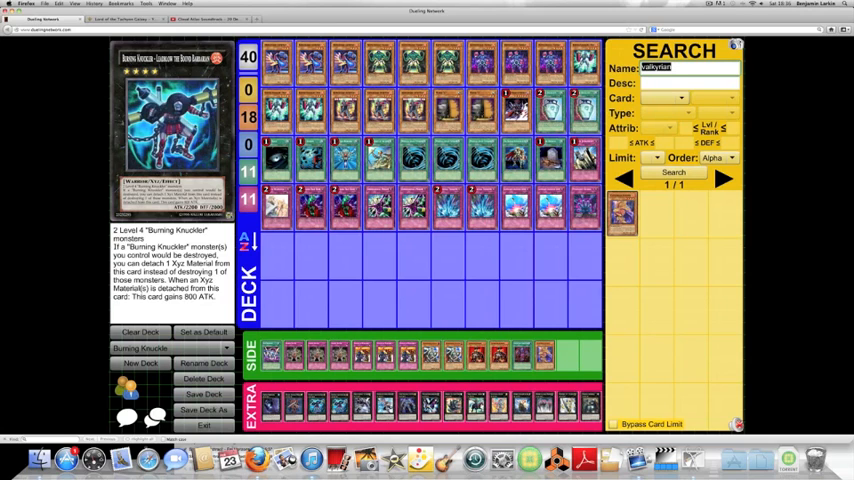
mouse_move(271, 405)
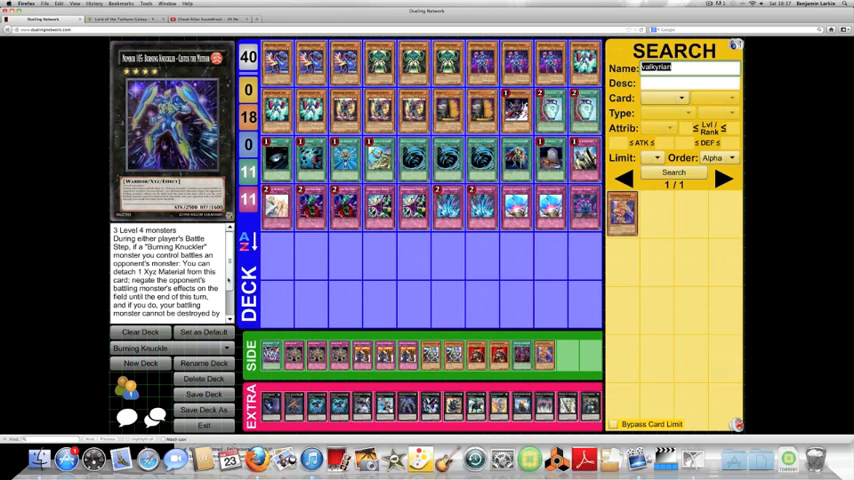
scroll(154, 203, "down", 2)
scroll(154, 203, "down", 2)
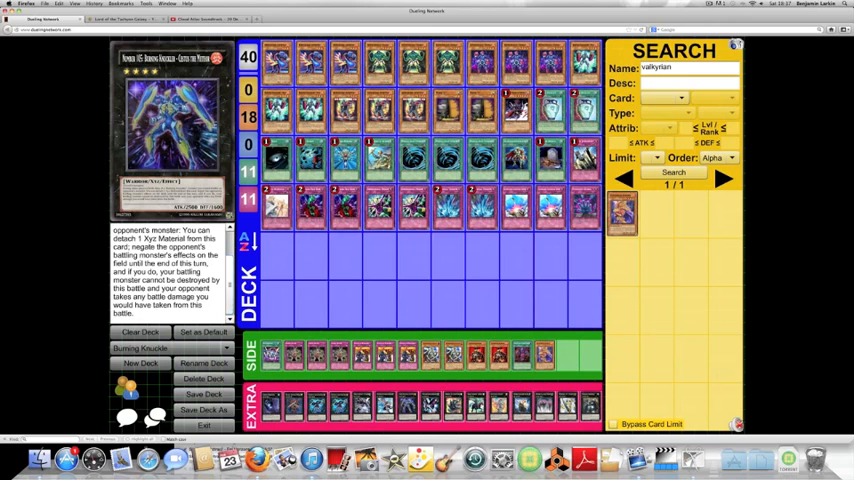
left_click(178, 36)
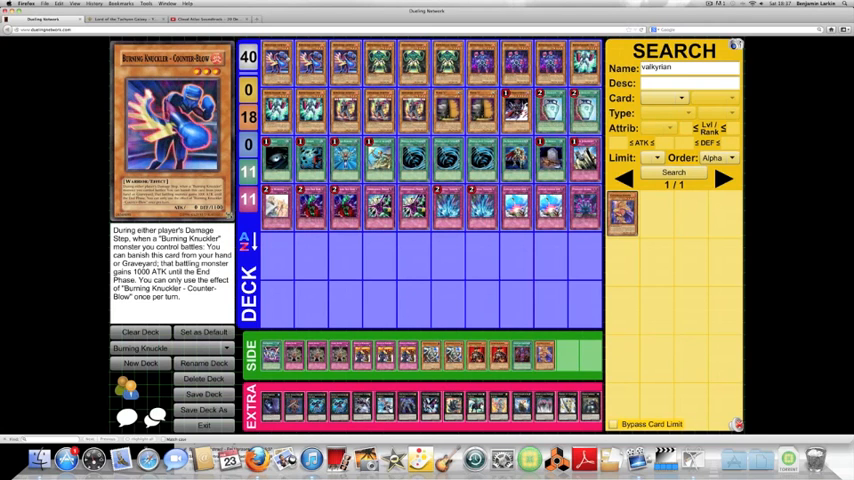